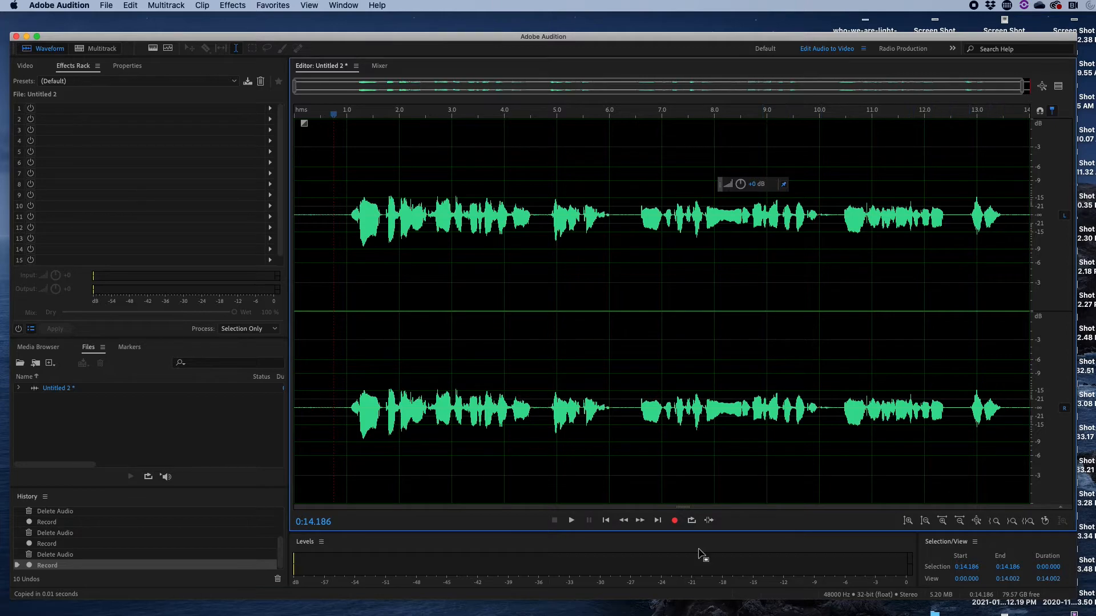
# Switch to After Effects and create a 1080 x 300 px composition at 29.97 fps with a black background.
pyautogui.click(26, 37)
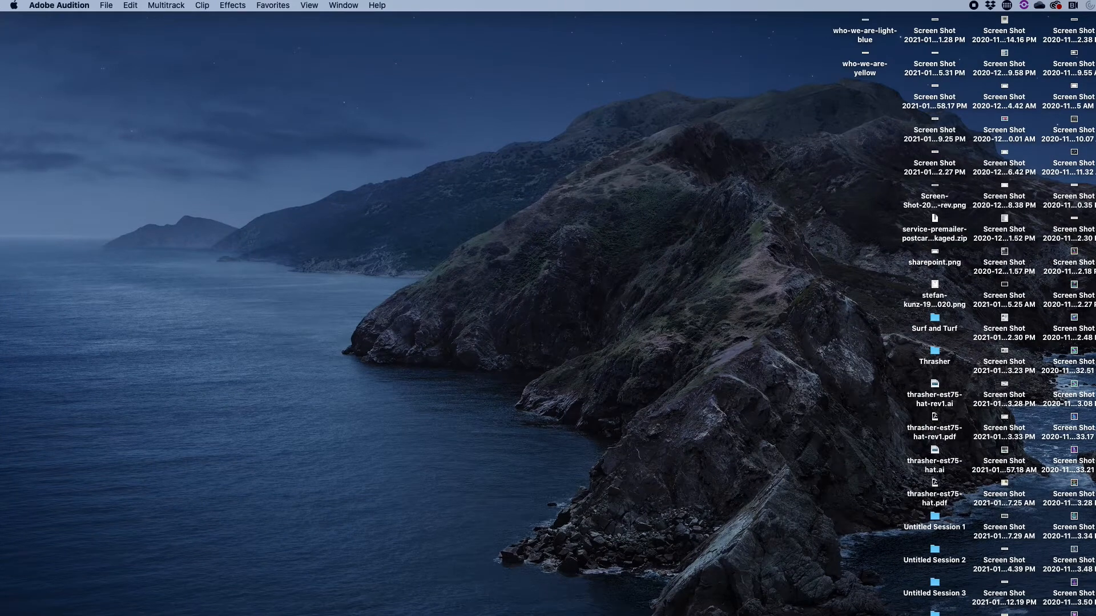
pyautogui.press('super+Tab')
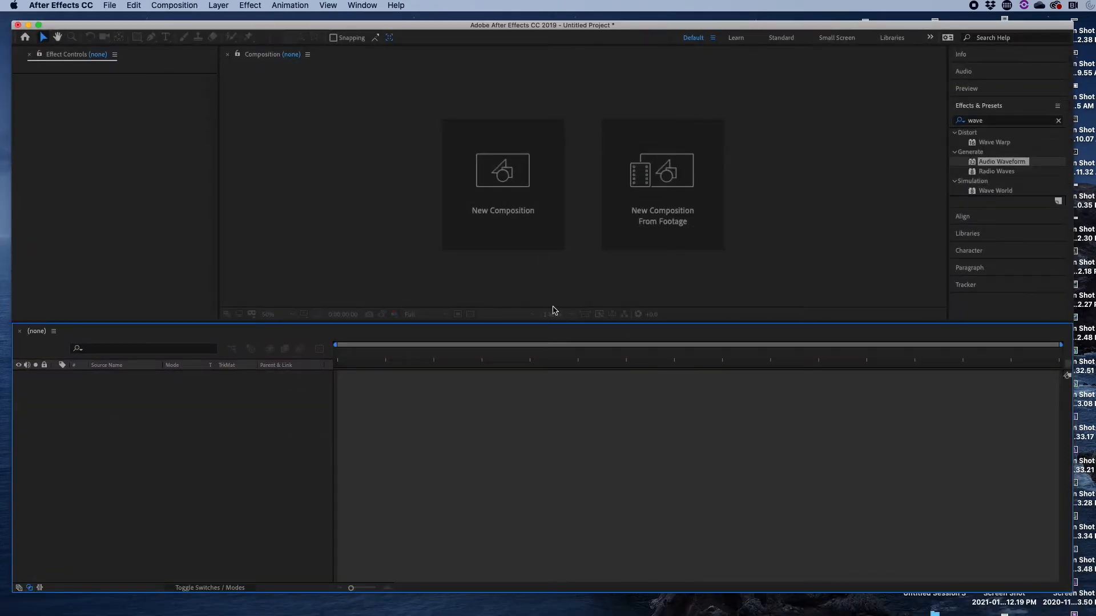
pyautogui.click(516, 212)
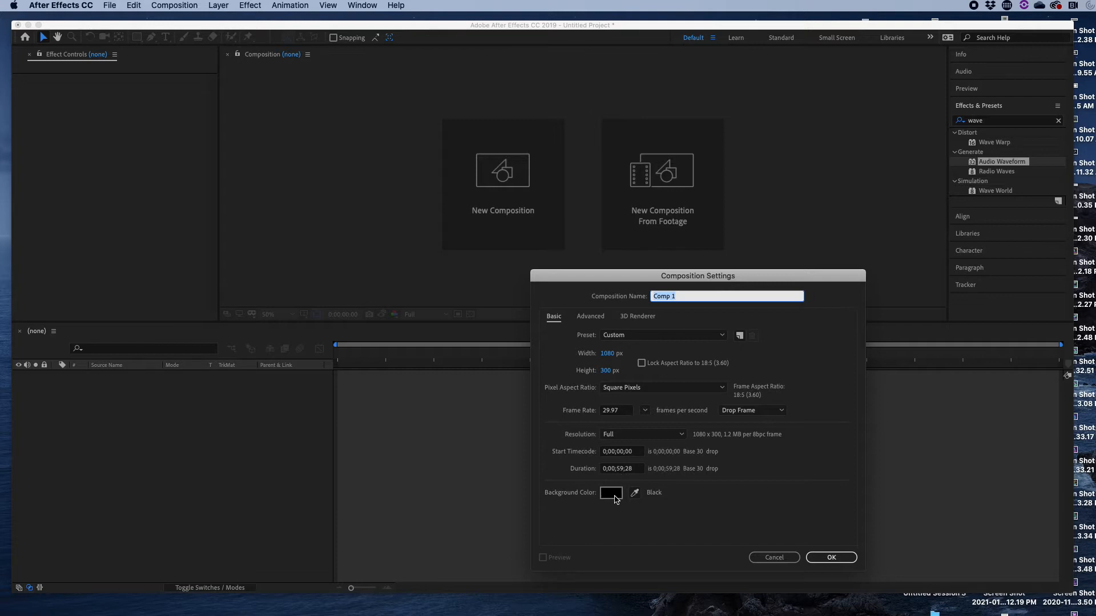
pyautogui.click(830, 558)
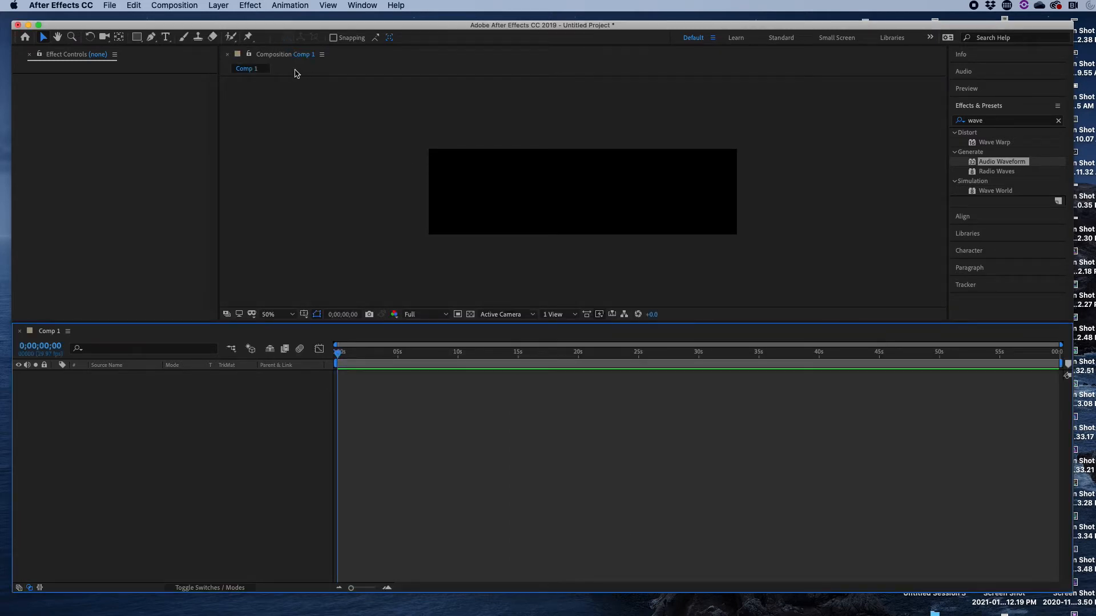
# Add a white solid layer of 1080 x 300 px to the composition.
pyautogui.click(217, 5)
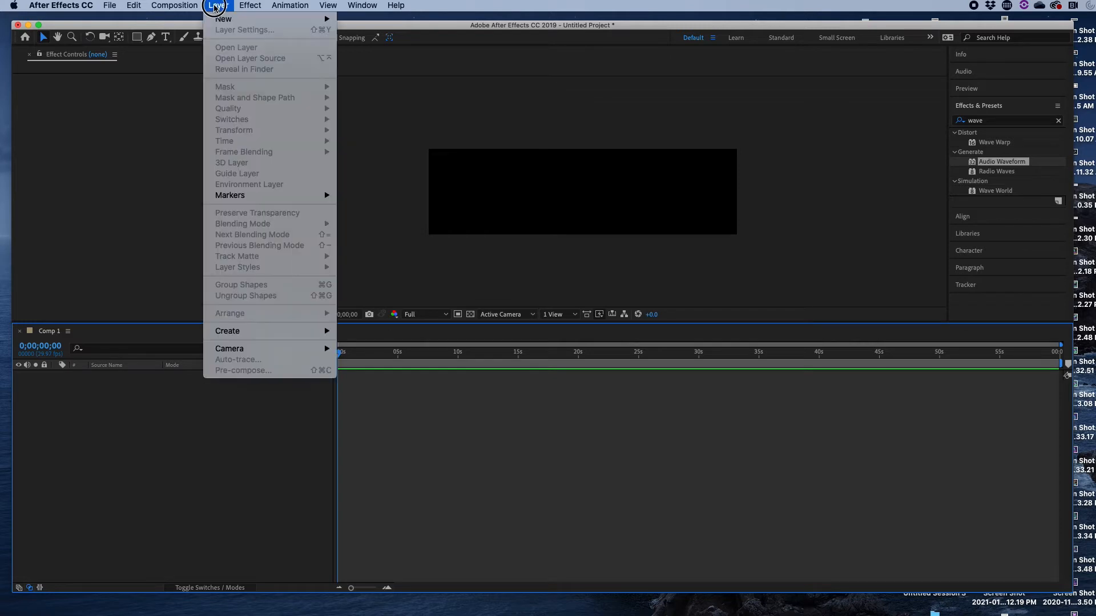
pyautogui.moveTo(297, 19)
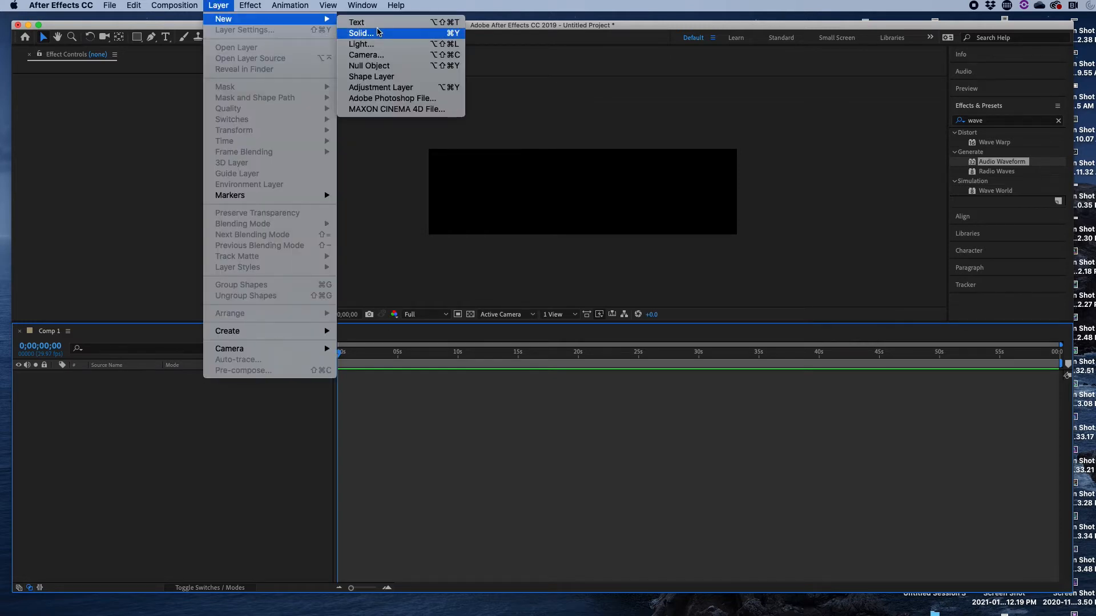
pyautogui.click(376, 34)
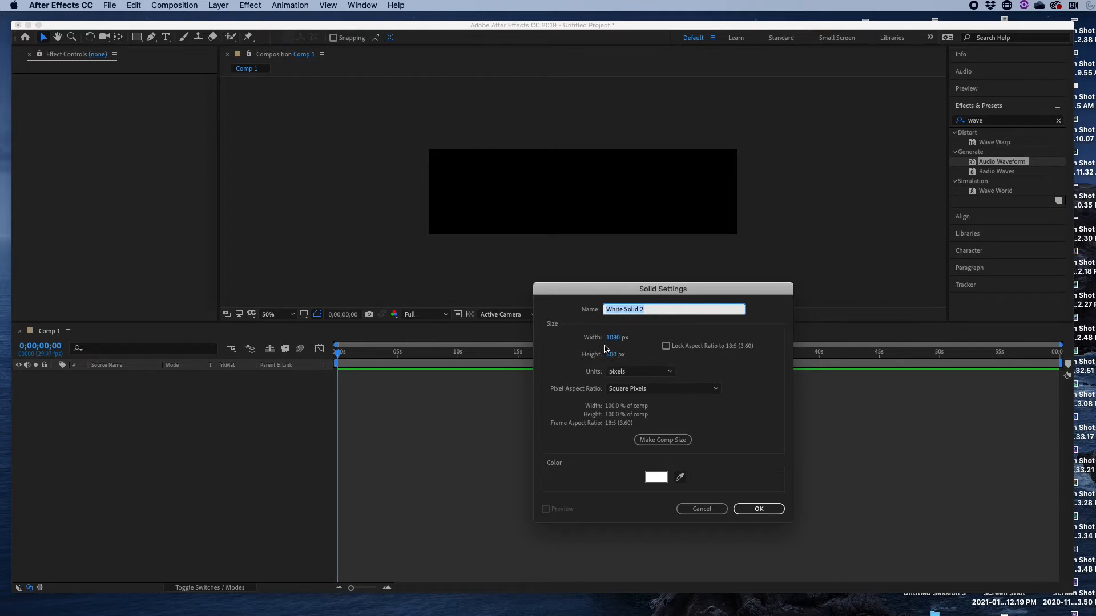
pyautogui.click(656, 477)
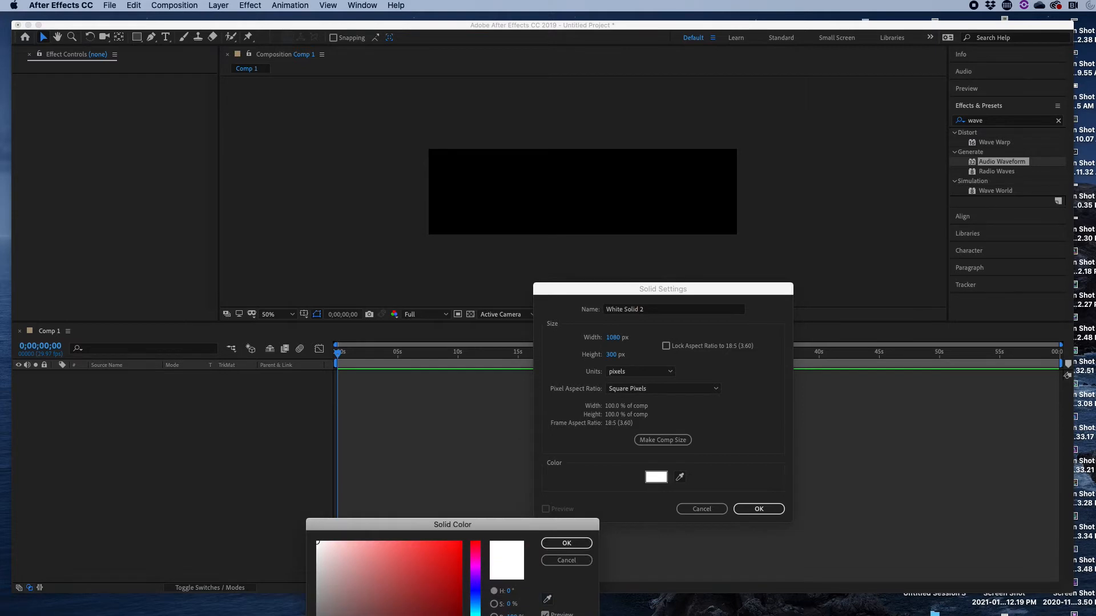
pyautogui.moveTo(354, 536); pyautogui.dragTo(311, 386)
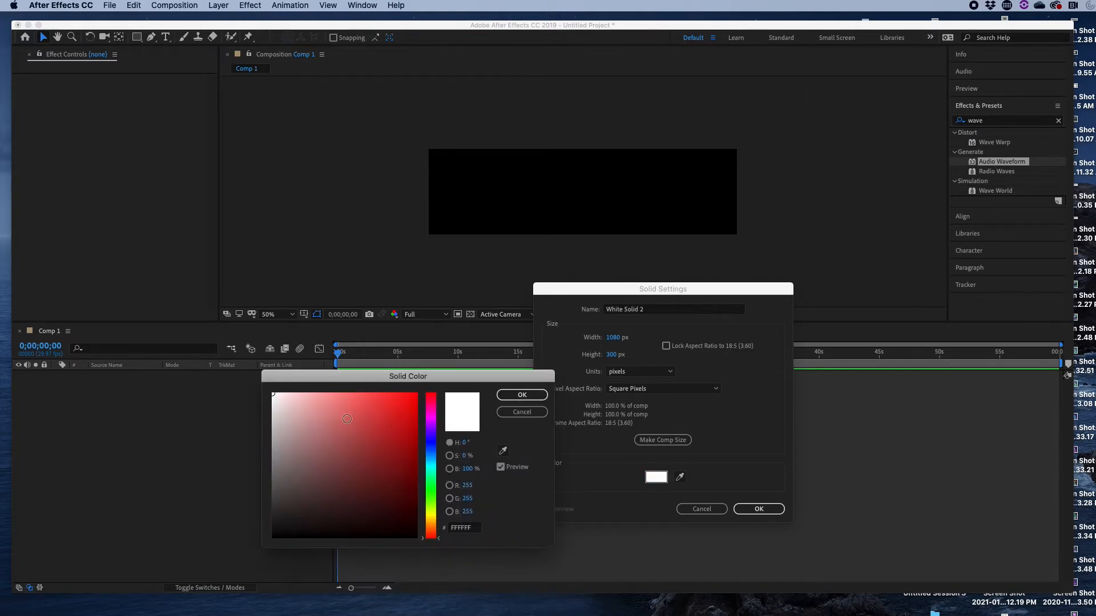
pyautogui.click(520, 393)
pyautogui.click(759, 509)
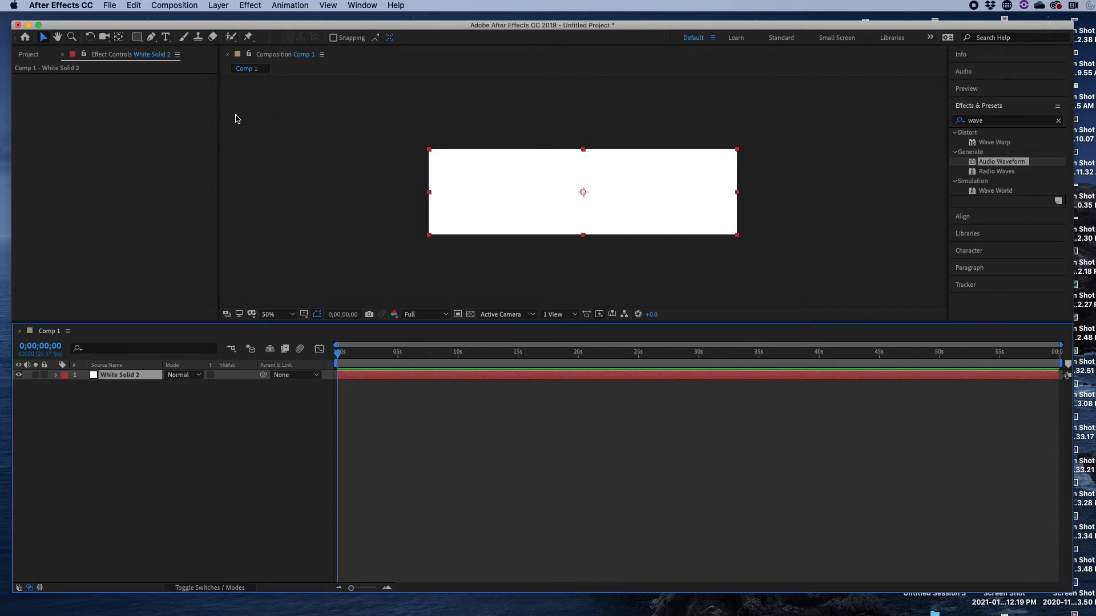
# Import pocket-full-of-do.wav from the Pocket Full of Gunn folder in Downloads and place it below the white solid in the timeline.
pyautogui.click(108, 5)
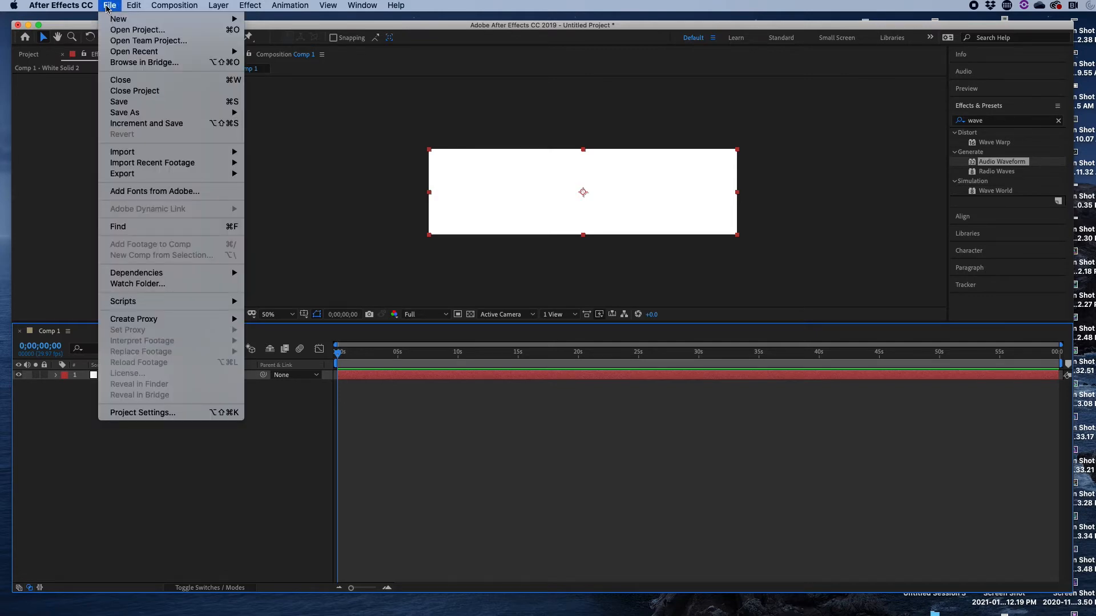
pyautogui.moveTo(174, 153)
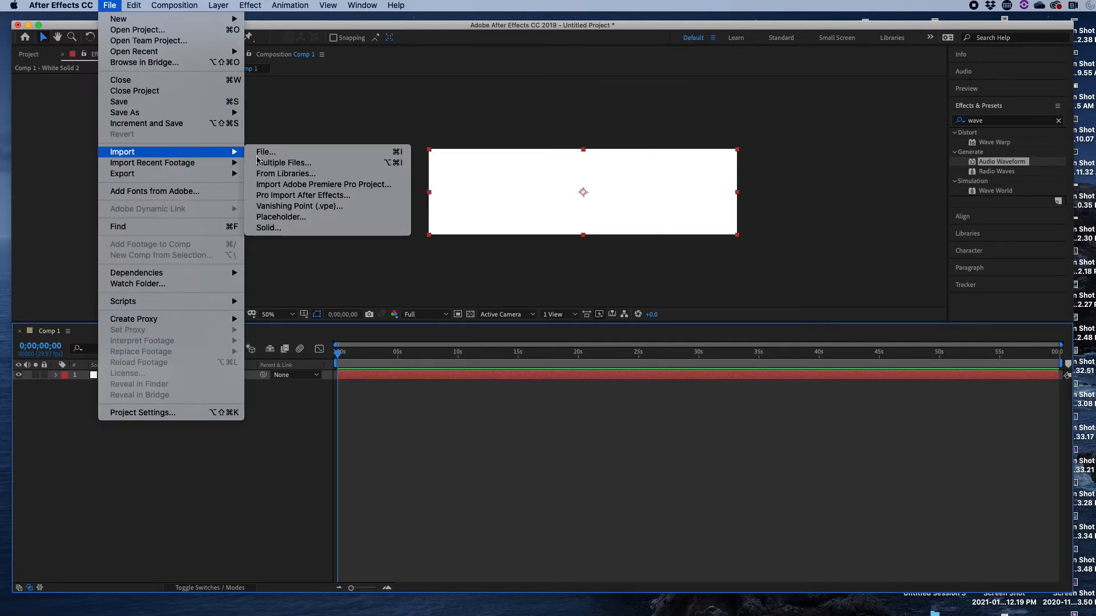
pyautogui.click(293, 155)
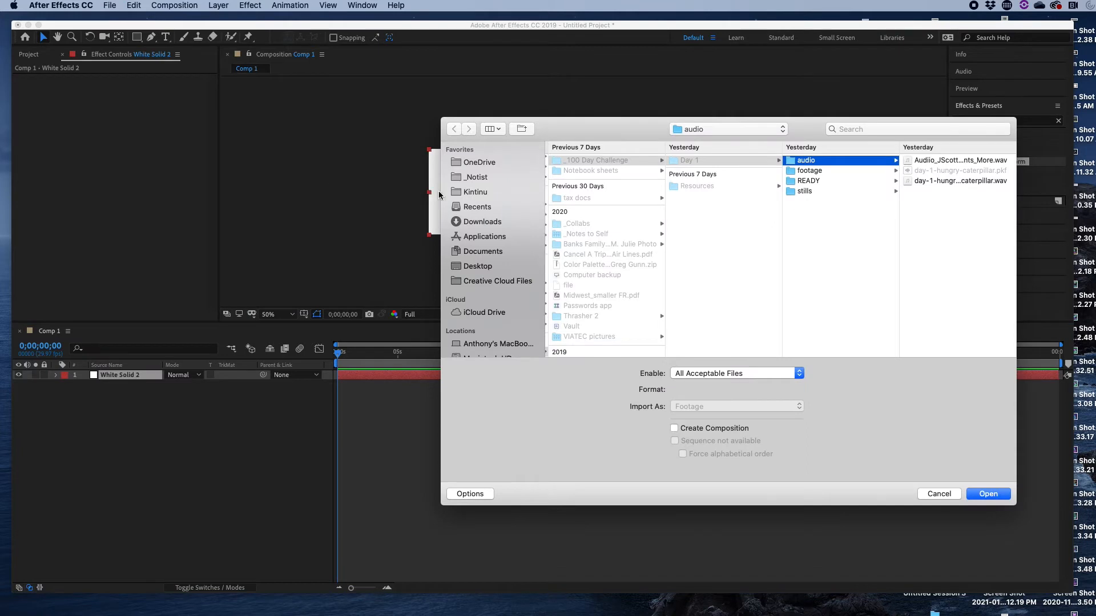
pyautogui.click(477, 223)
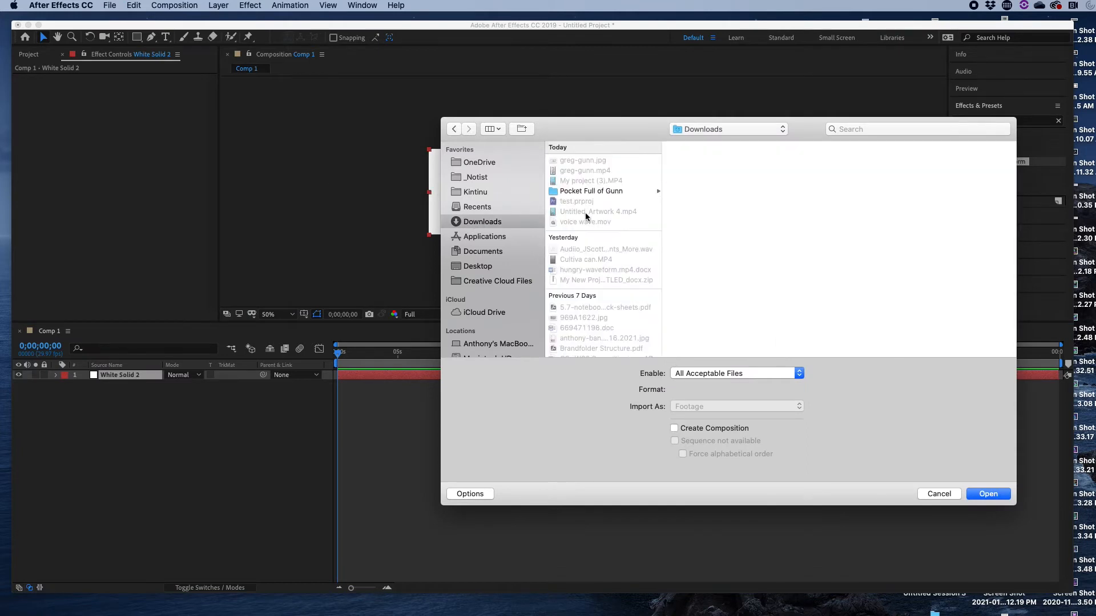
pyautogui.click(591, 191)
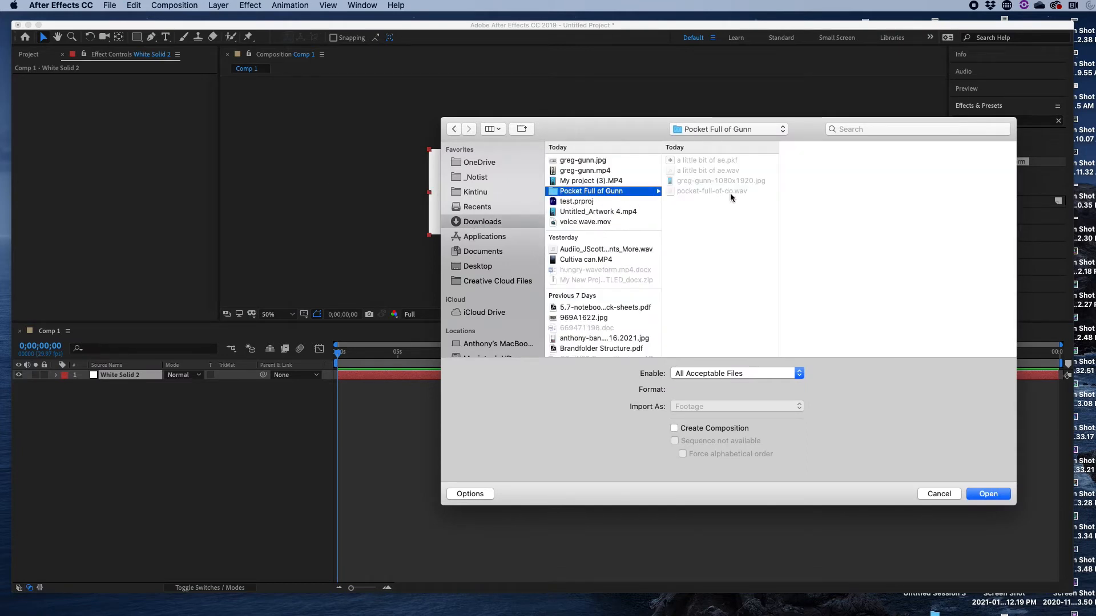
pyautogui.click(701, 192)
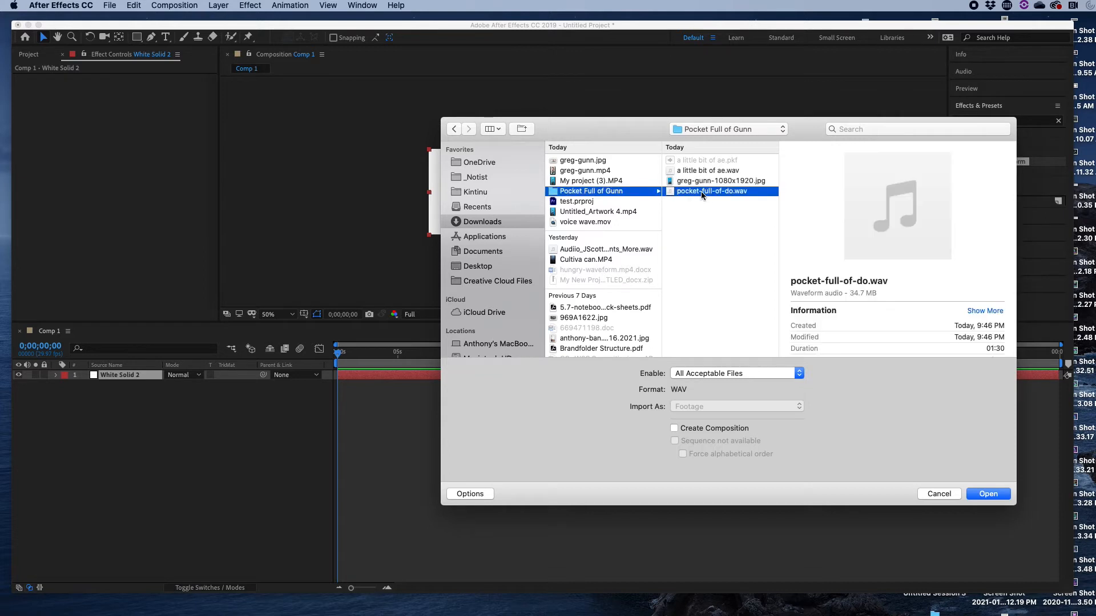
pyautogui.click(988, 492)
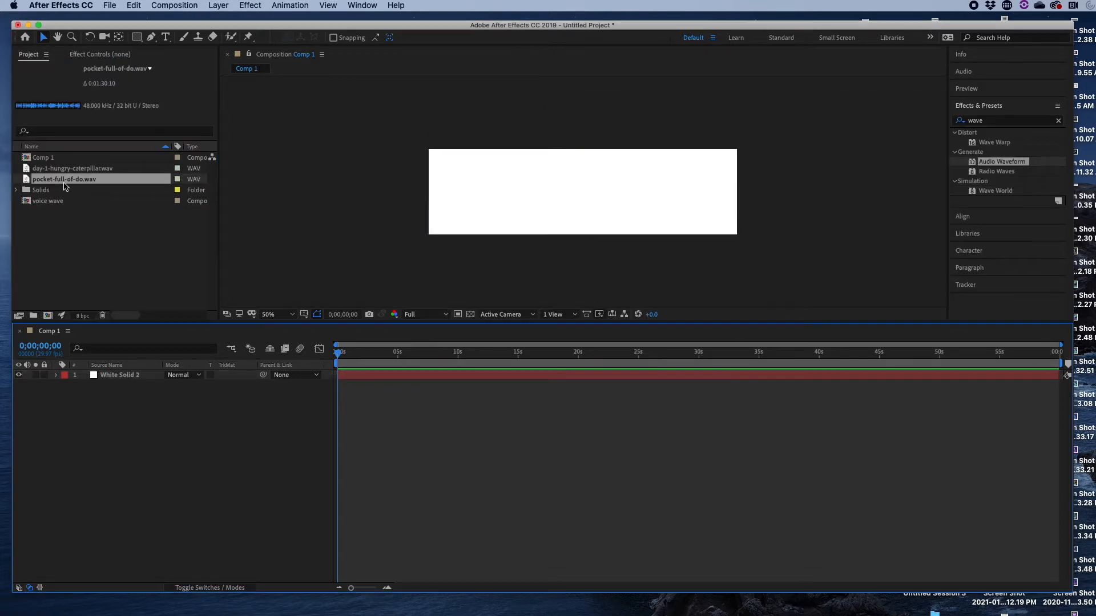
pyautogui.moveTo(51, 181); pyautogui.dragTo(106, 381)
# Search the effects for "wave" and apply Audio Waveform to the white solid layer.
pyautogui.click(1058, 120)
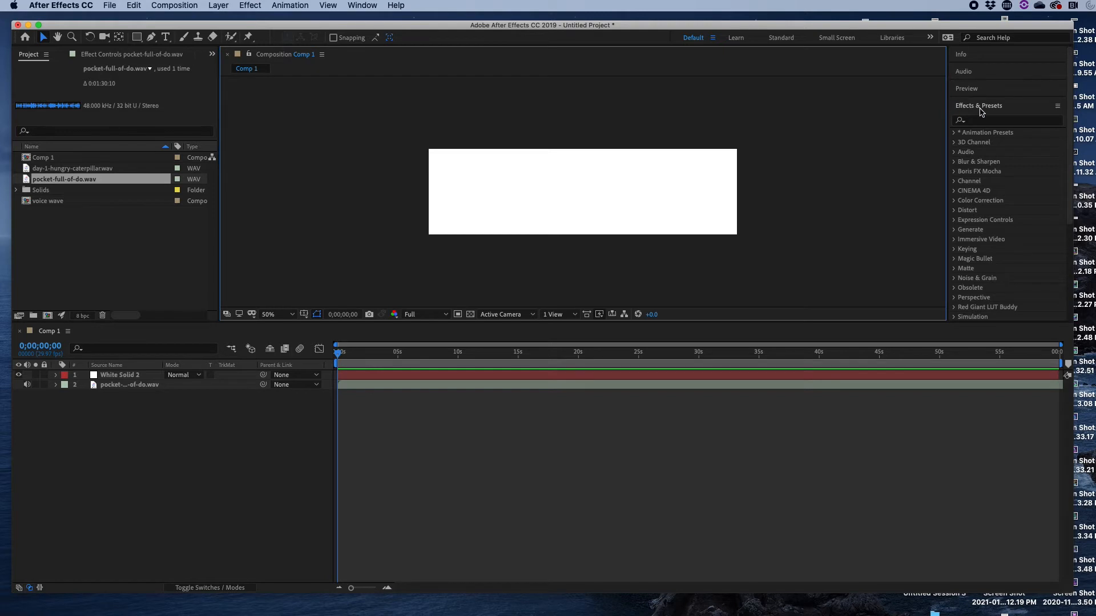
pyautogui.click(977, 121)
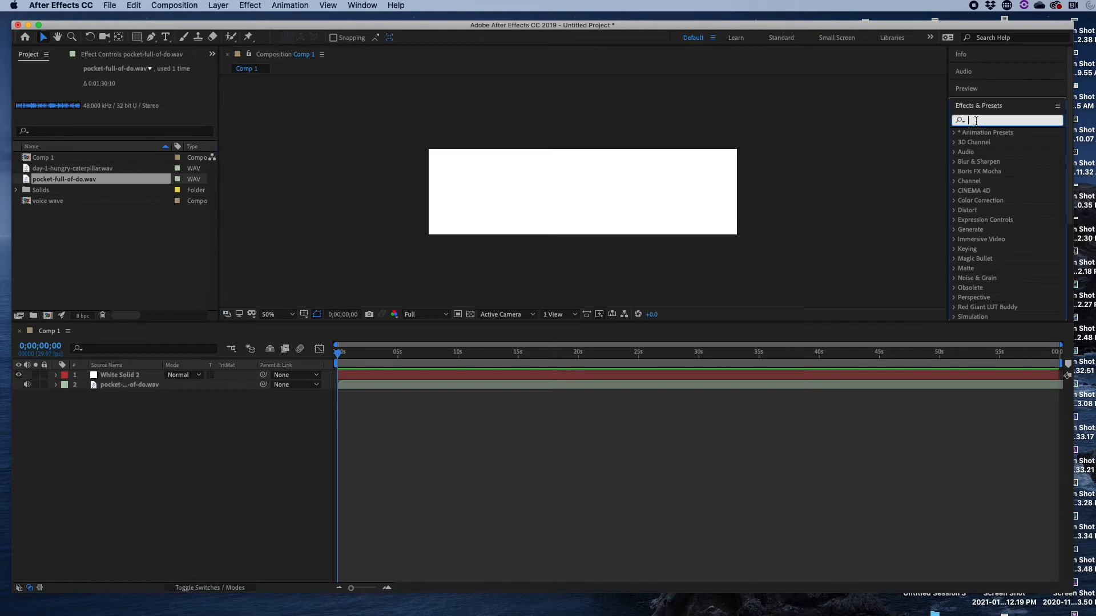
pyautogui.write('wave')
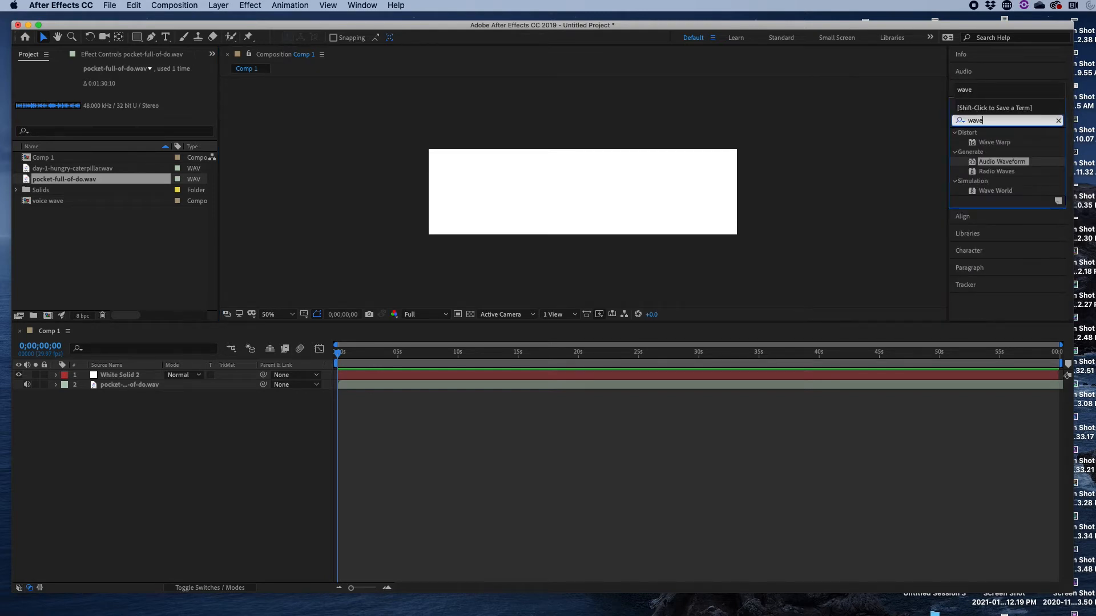
pyautogui.click(1003, 164)
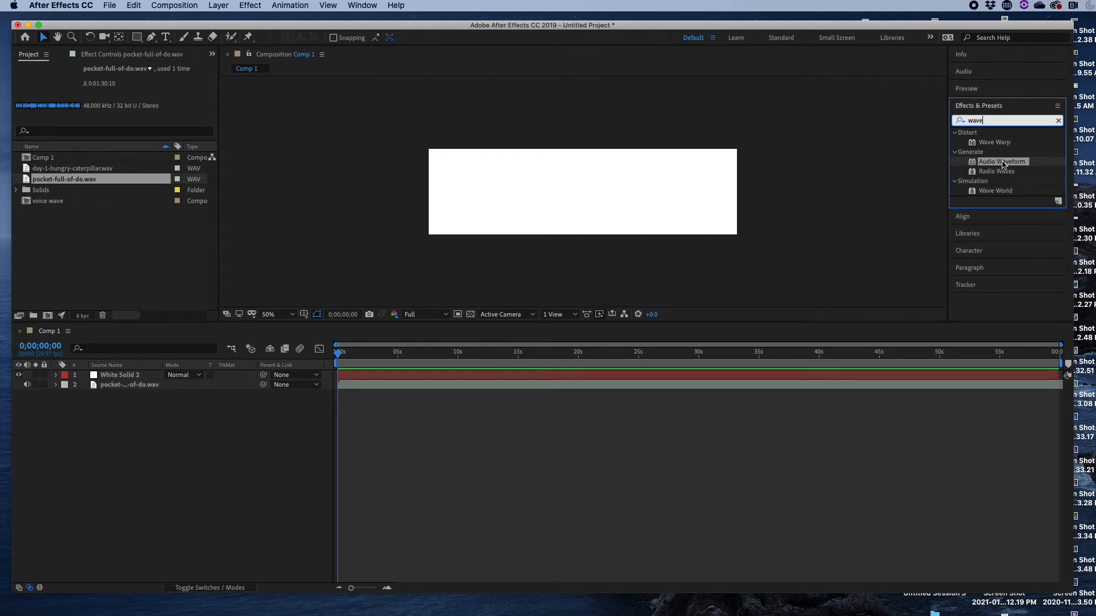
pyautogui.moveTo(1005, 164); pyautogui.dragTo(121, 377)
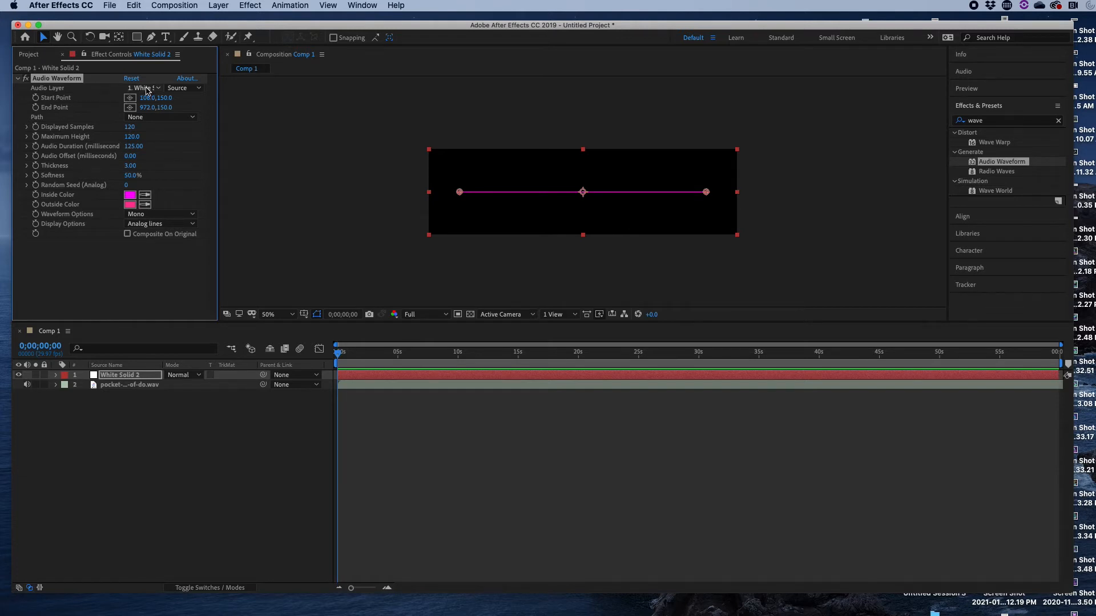
# Set the waveform's audio layer to pocket-full-of-do.wav and move its start point to 1.0,150.0 and end point to 1087.0,150.0.
pyautogui.click(146, 90)
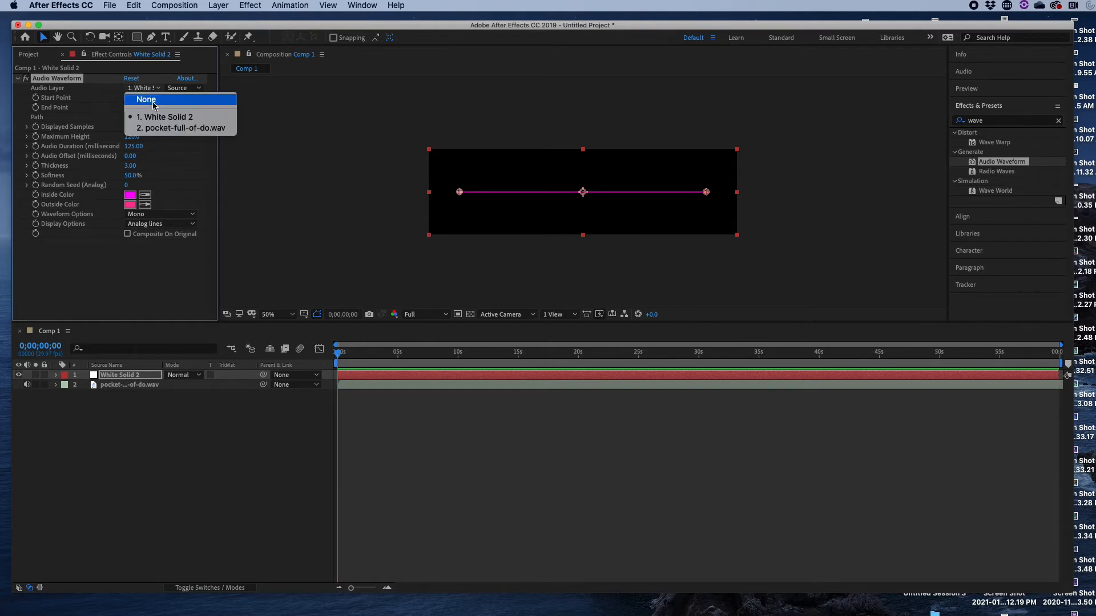
pyautogui.click(164, 130)
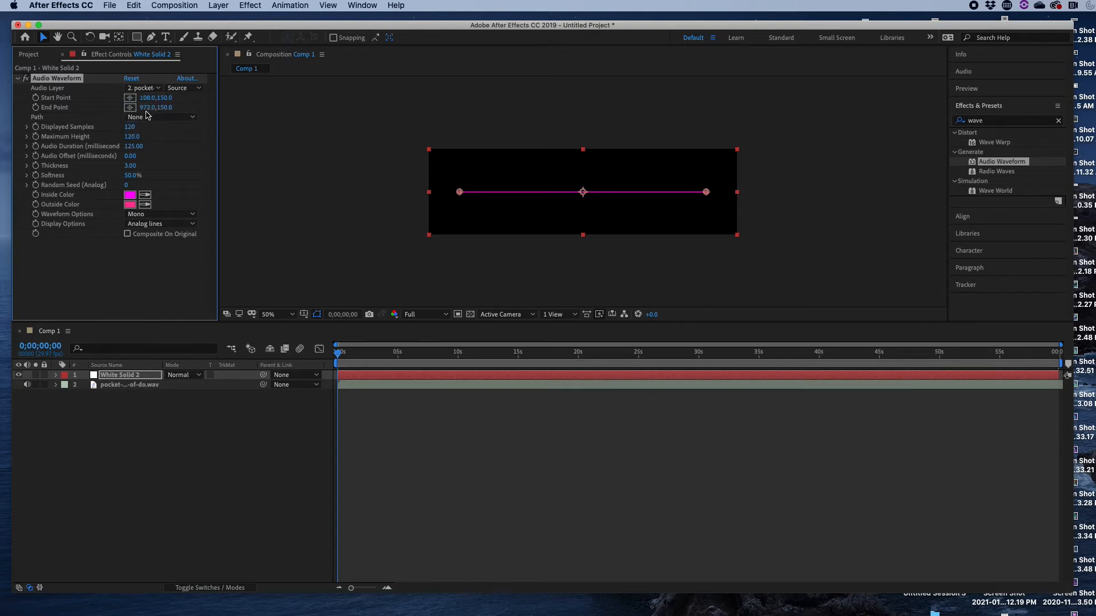
pyautogui.moveTo(139, 101); pyautogui.dragTo(80, 103)
pyautogui.moveTo(147, 107); pyautogui.dragTo(211, 107)
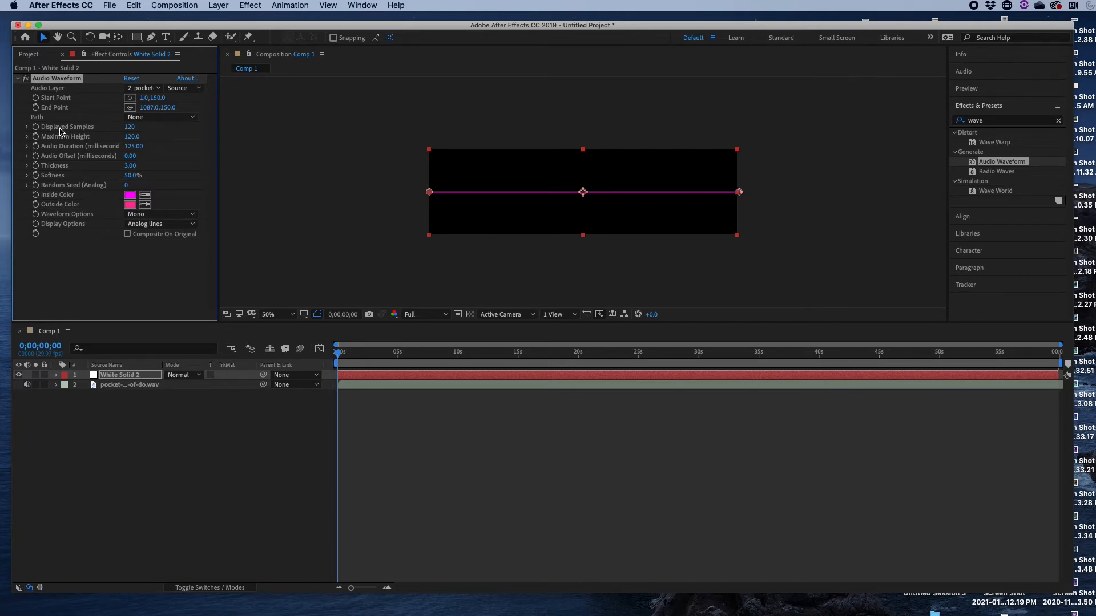
# Set the Audio Waveform effect's Displayed Samples to 50 and Maximum Height to 1000.
pyautogui.moveTo(127, 127); pyautogui.dragTo(126, 127)
pyautogui.write('50')
pyautogui.press('Return')
pyautogui.moveTo(128, 137); pyautogui.dragTo(197, 147)
pyautogui.click(131, 136)
pyautogui.write('1000')
pyautogui.press('Return')
# Change both the inside and outside colors of the waveform to white (FFFFFF).
pyautogui.click(129, 195)
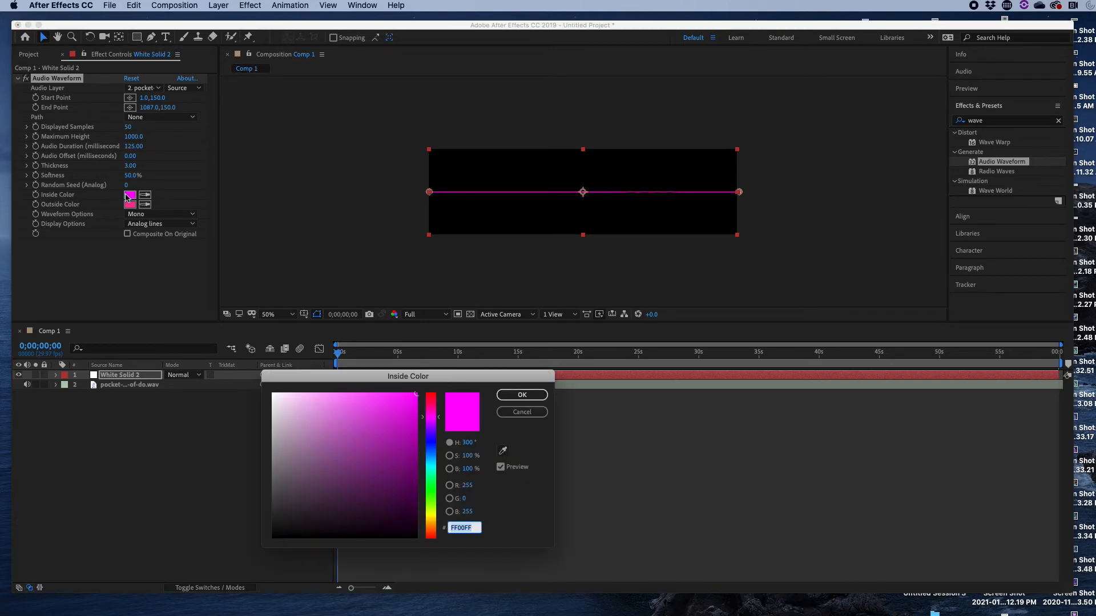
pyautogui.click(275, 391)
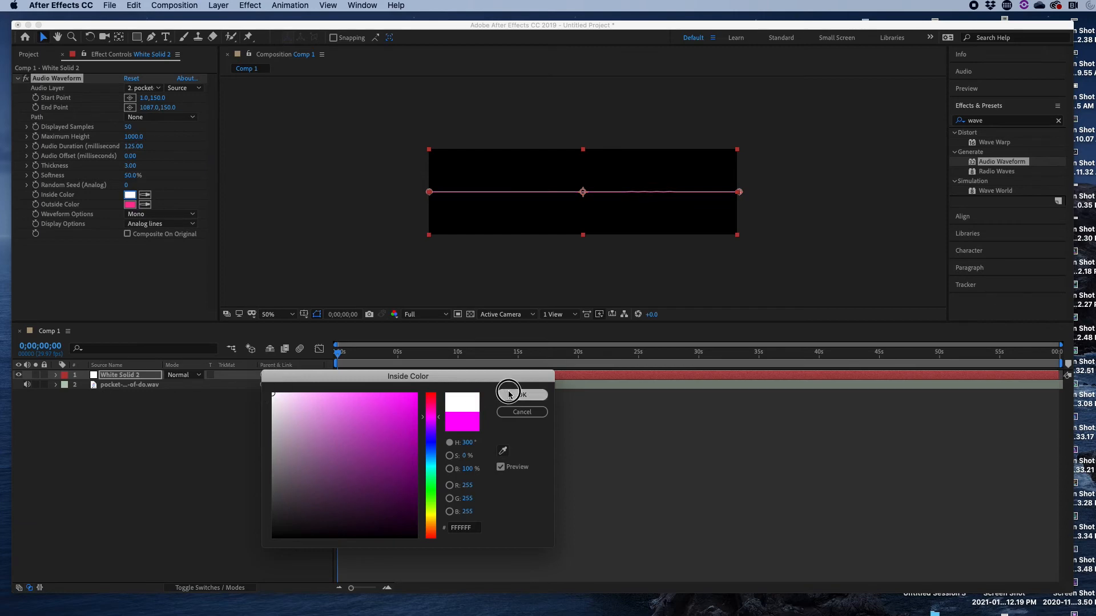
pyautogui.click(509, 394)
pyautogui.click(129, 204)
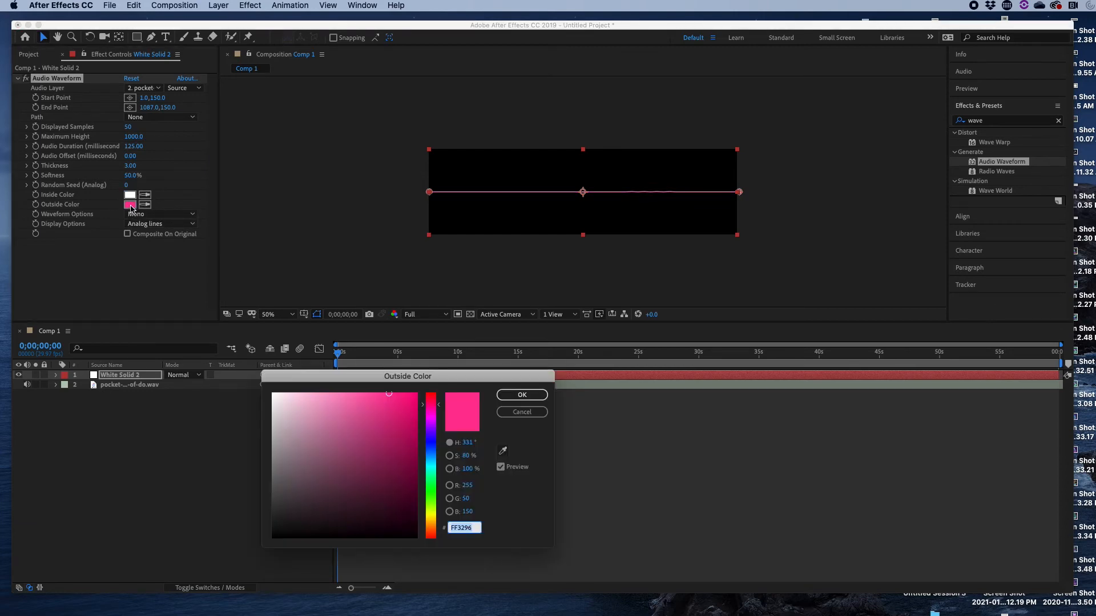
pyautogui.moveTo(273, 396); pyautogui.dragTo(250, 388)
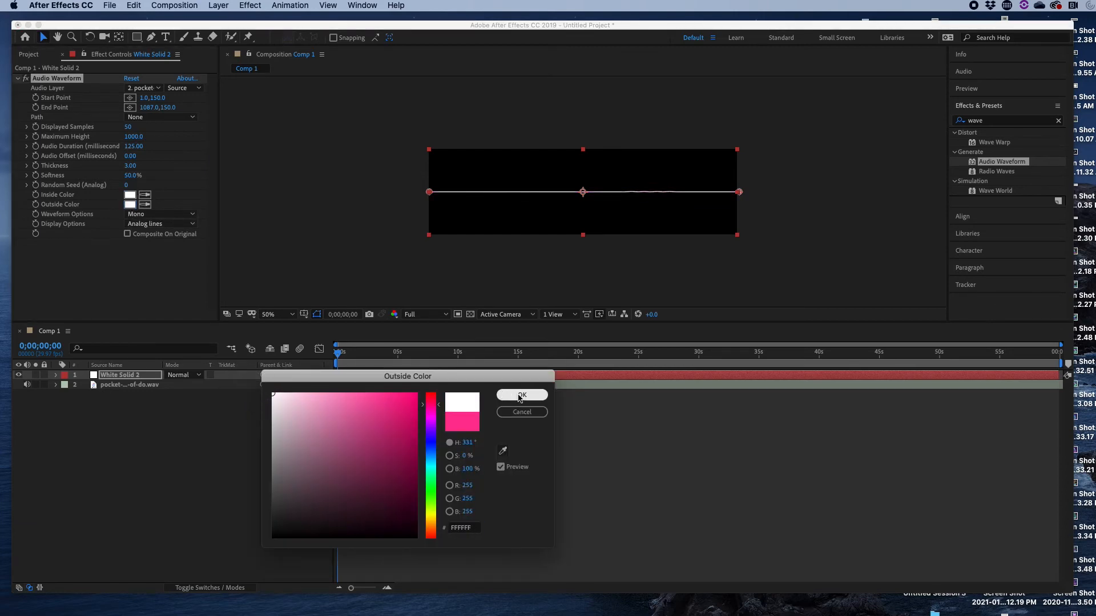
pyautogui.click(520, 394)
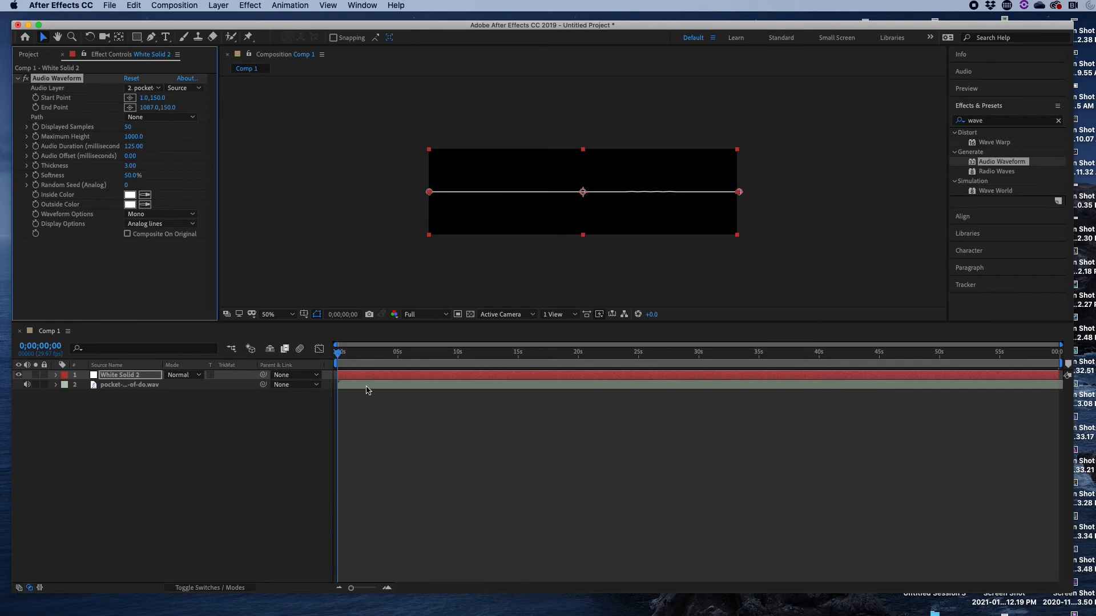
# Play back the composition from the start in two passes to preview how the waveform reacts to the audio.
pyautogui.press('space')
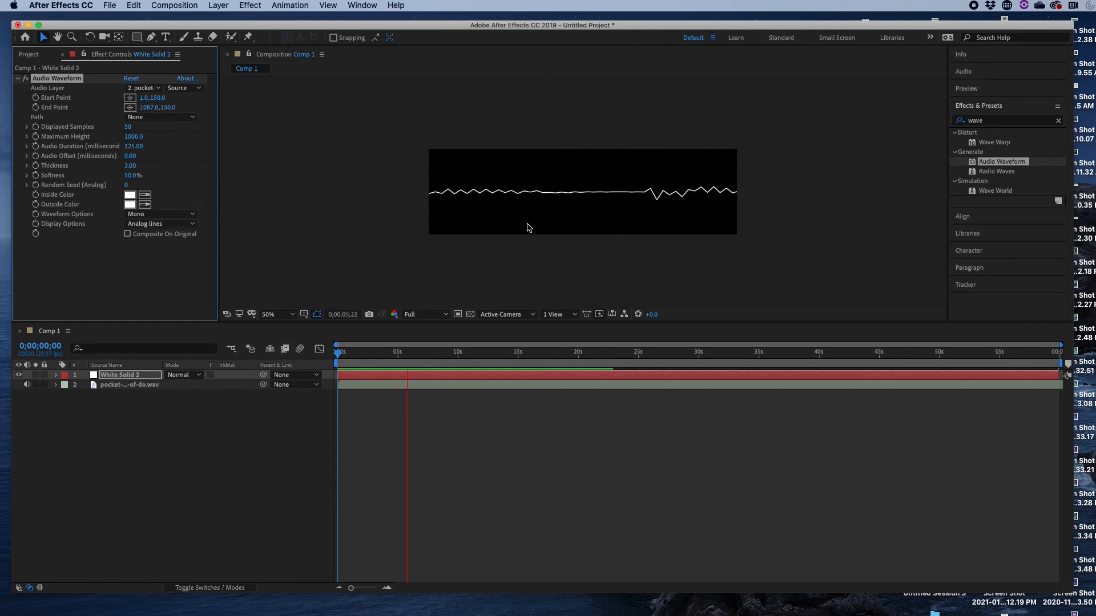
pyautogui.press('space')
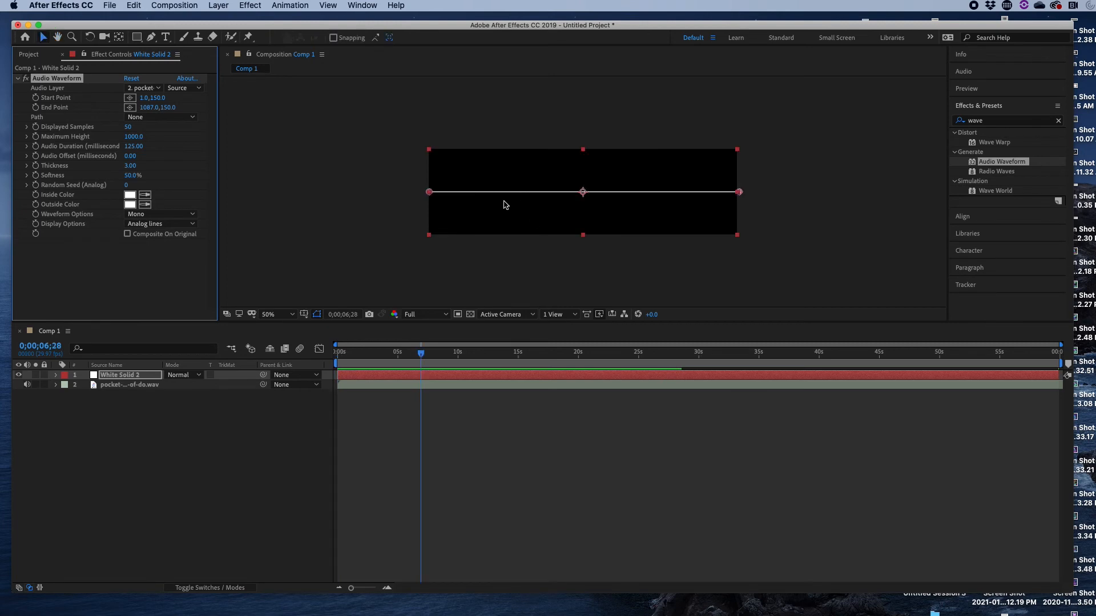
pyautogui.press('space')
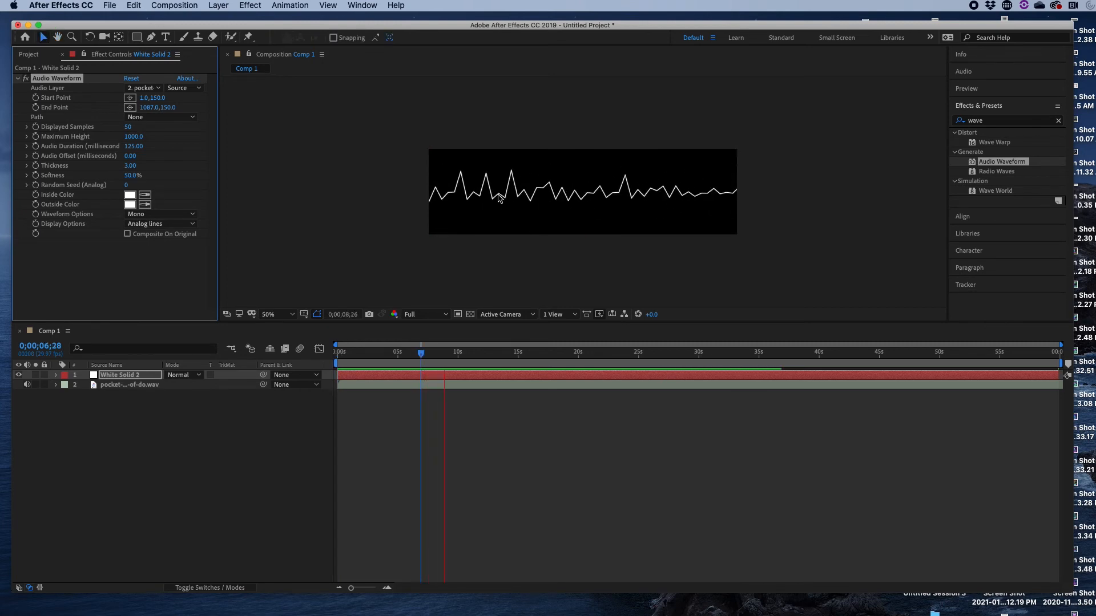
pyautogui.press('space')
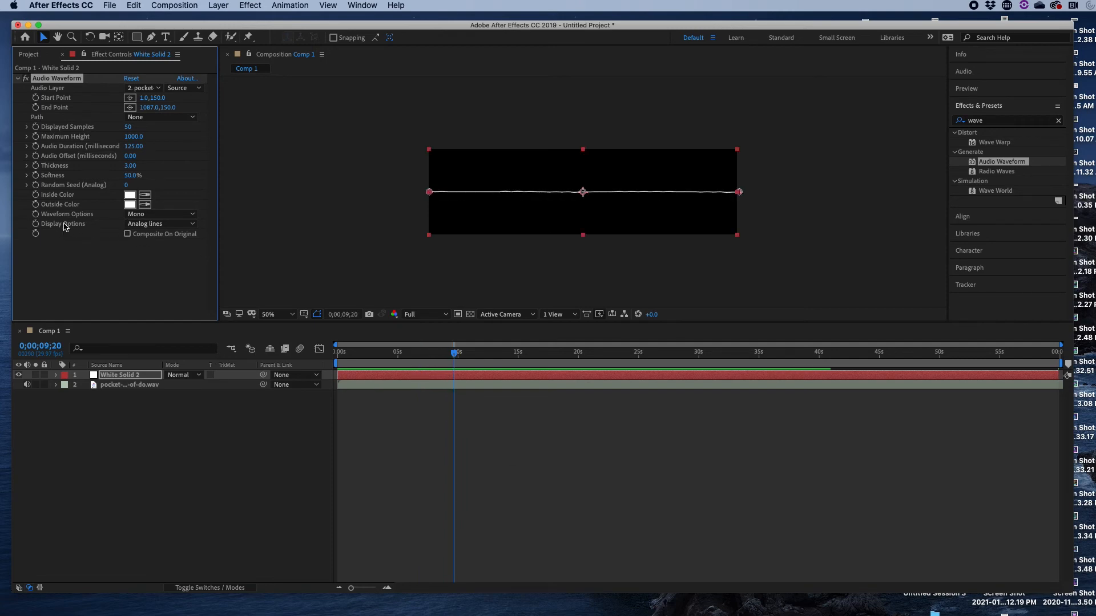
# Switch the Audio Waveform effect's display option to Digital and play back the composition to preview it.
pyautogui.click(148, 226)
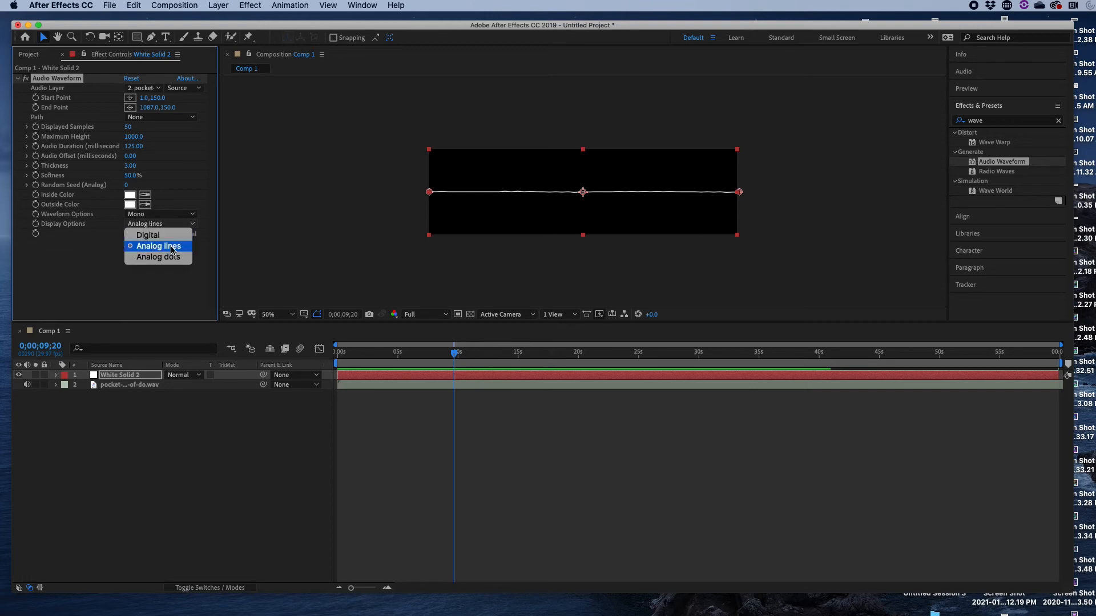
pyautogui.click(169, 237)
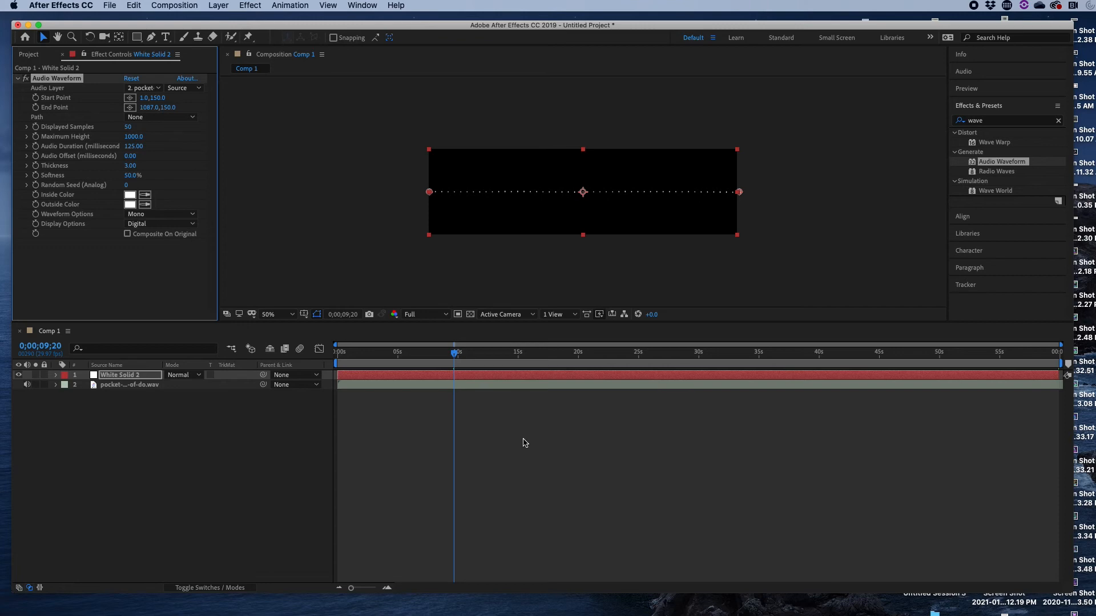
pyautogui.press('space')
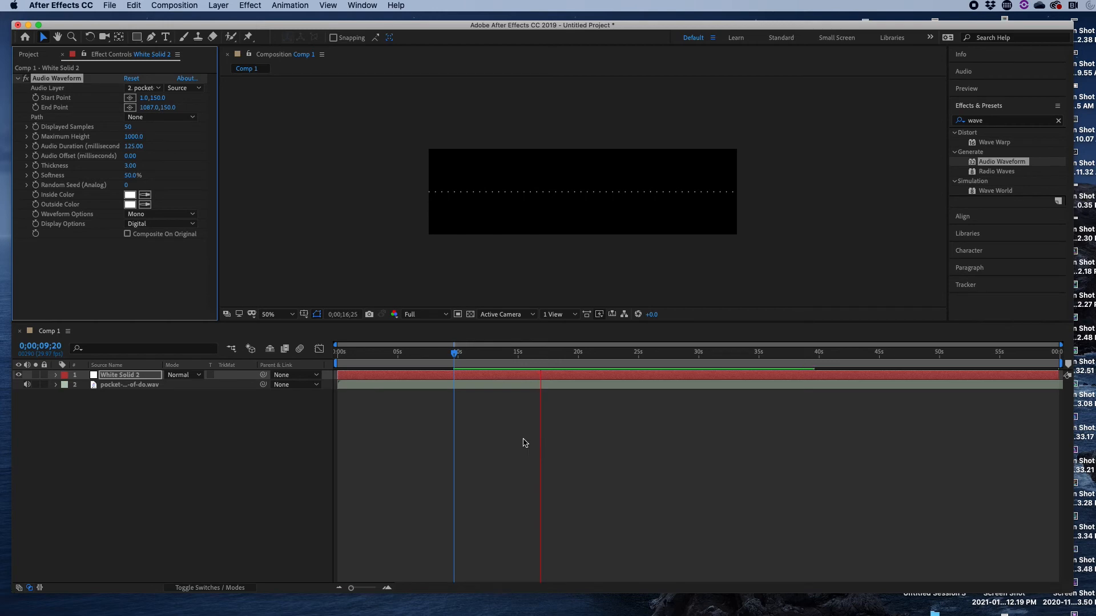
pyautogui.click(565, 441)
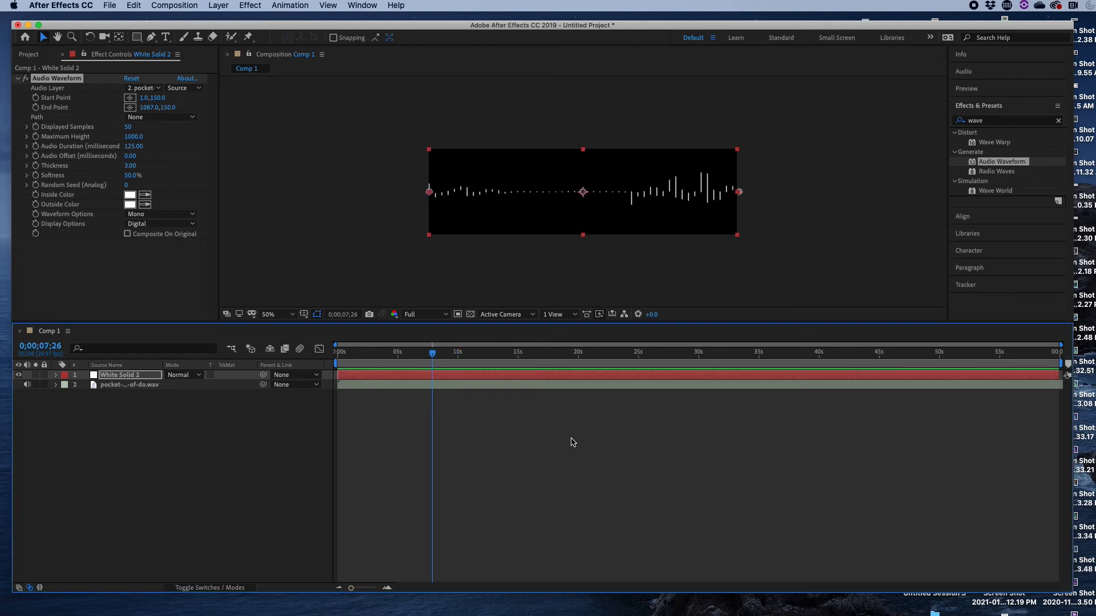
# Add the composition to the Render Queue for export.
pyautogui.click(108, 7)
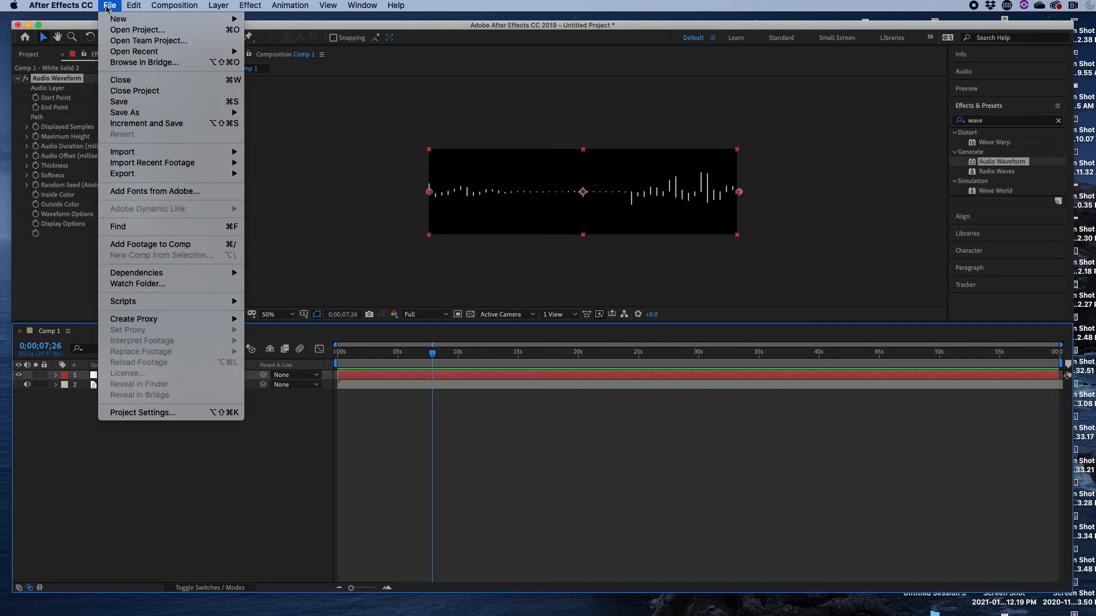
pyautogui.moveTo(155, 177)
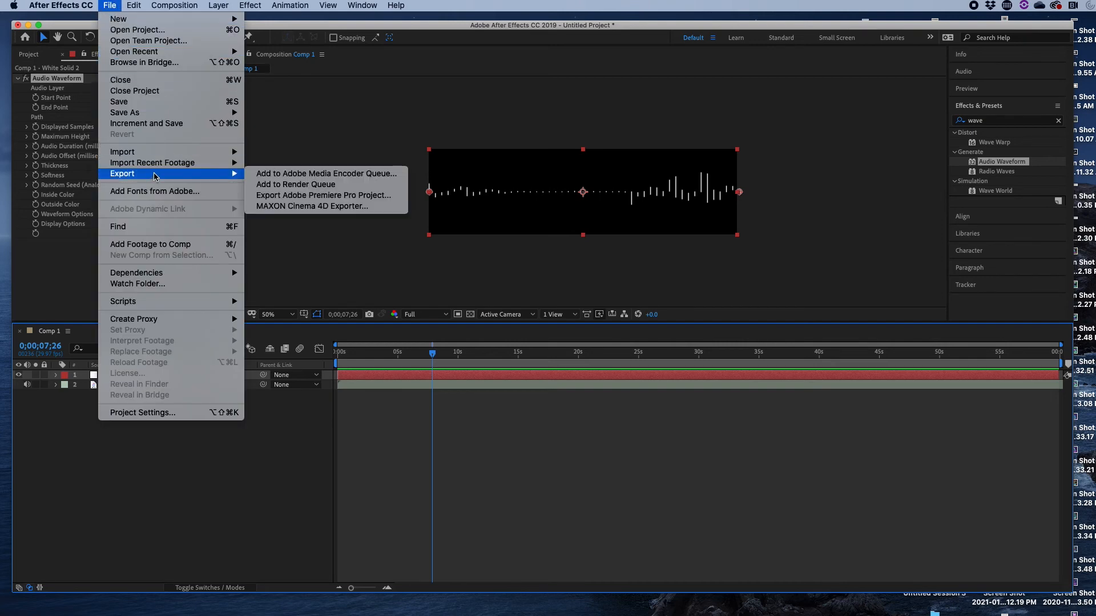
pyautogui.click(297, 184)
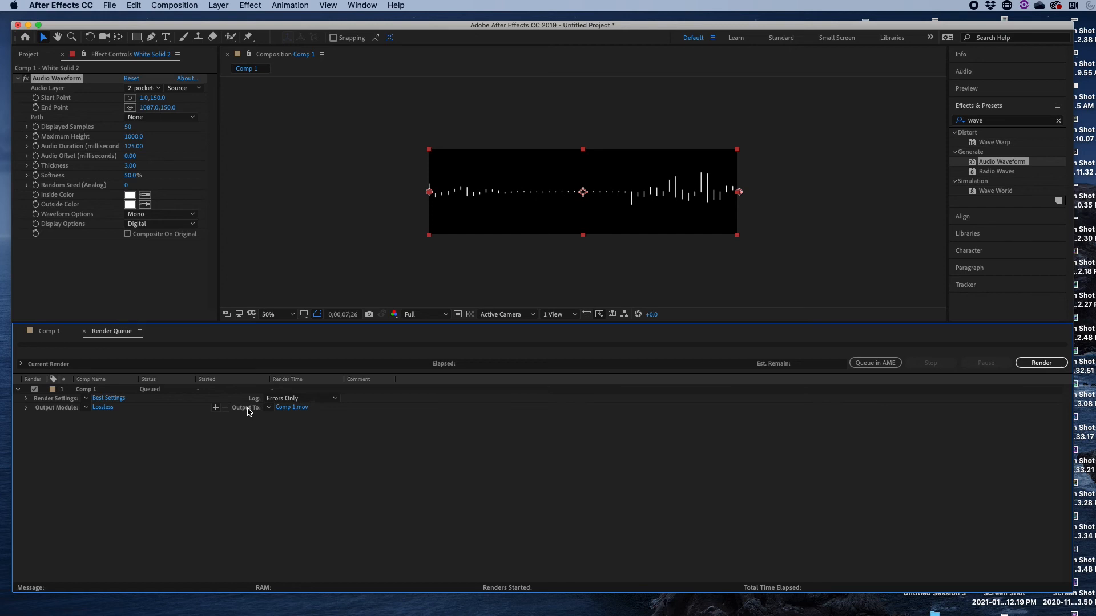
# Set the render output to a QuickTime file named wave test.mov in the Pocket Full of Gunn folder within Downloads.
pyautogui.click(289, 408)
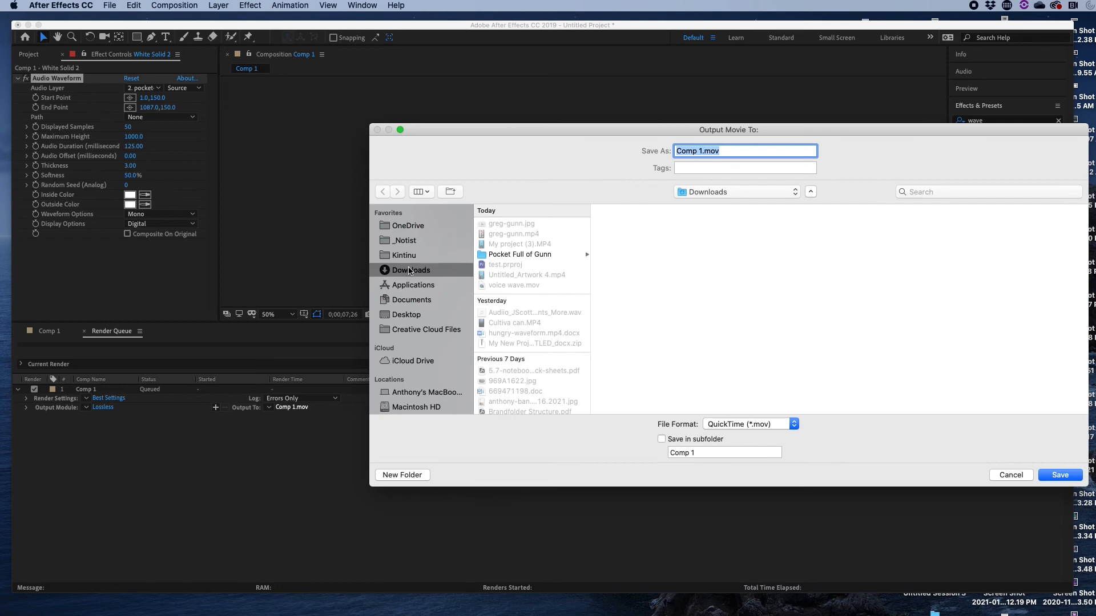
pyautogui.click(496, 257)
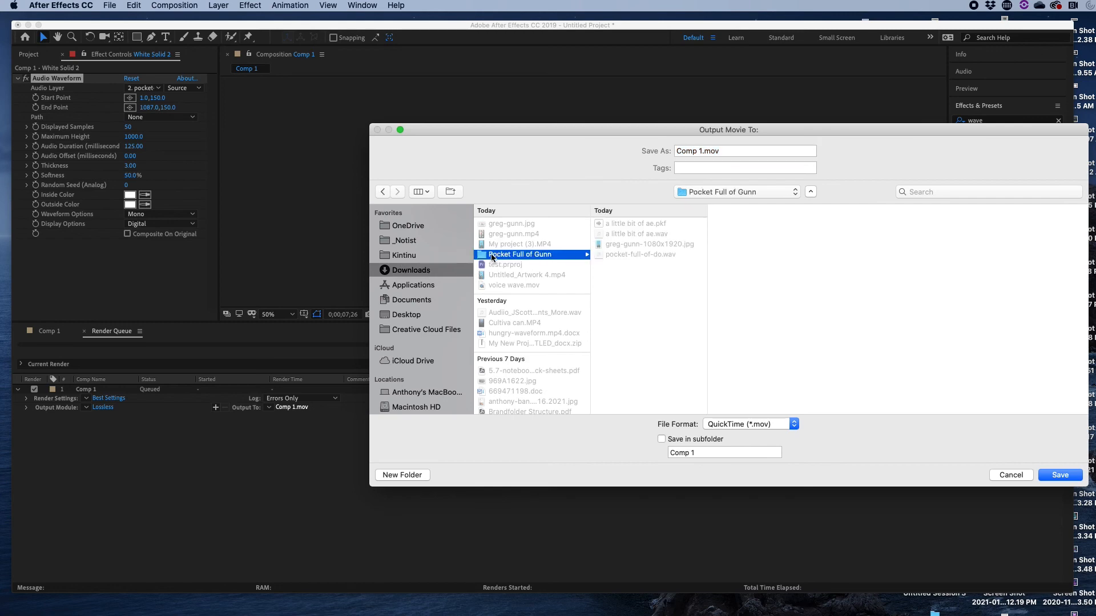
pyautogui.click(700, 150)
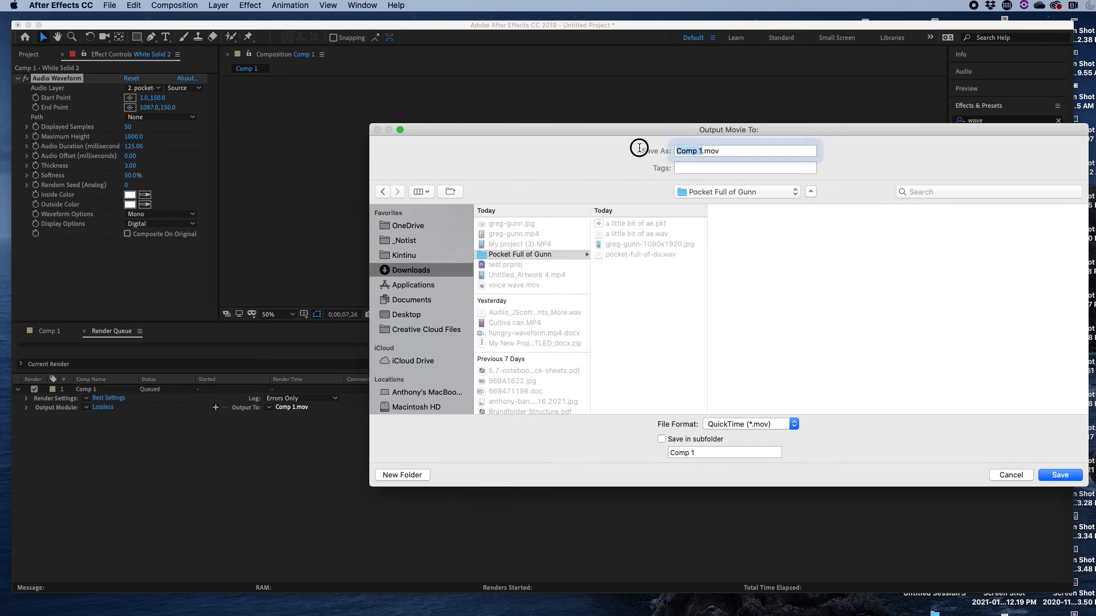
pyautogui.write('wave text')
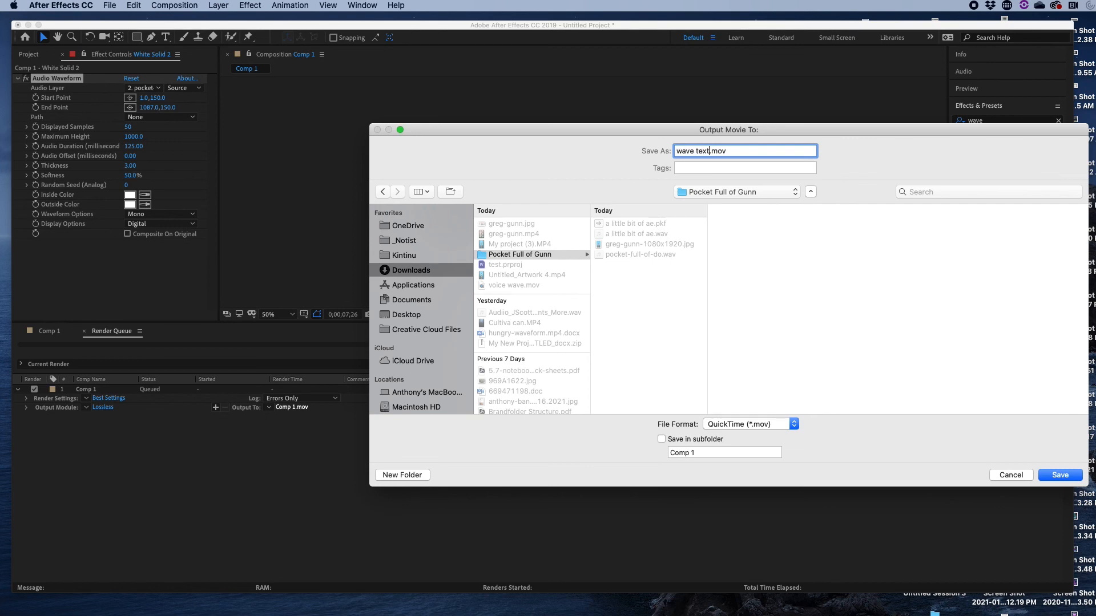
pyautogui.press('BackSpace')
pyautogui.press('BackSpace')
pyautogui.write('st')
pyautogui.click(1056, 476)
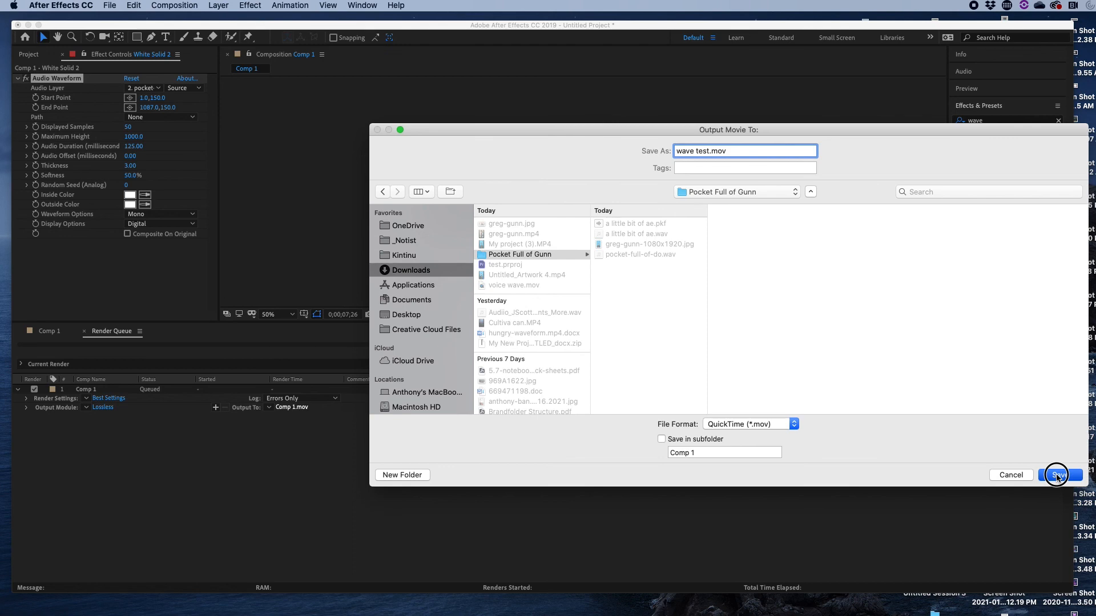